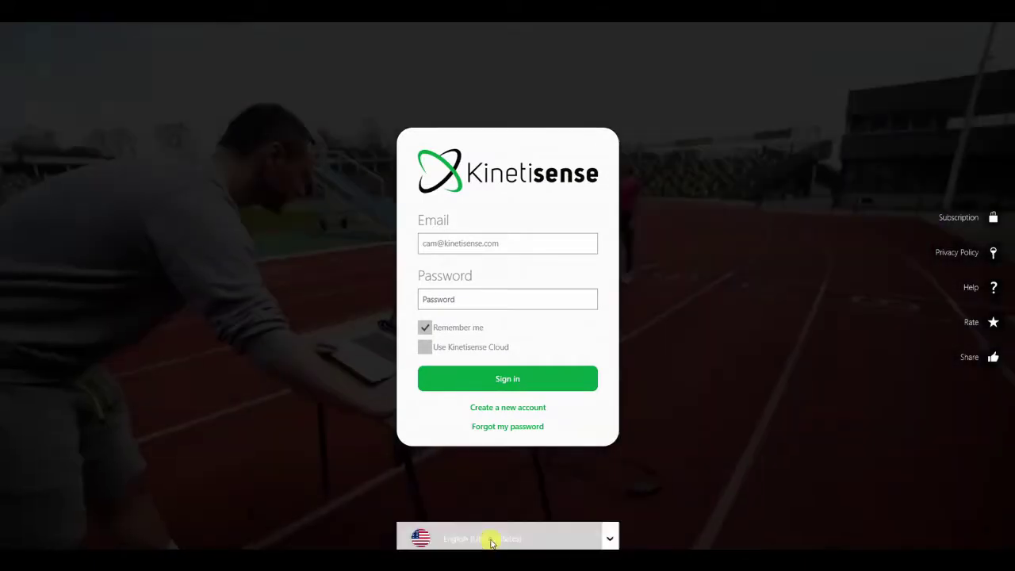
Keep English (United States) as the language and sign in with the account password.
click(493, 537)
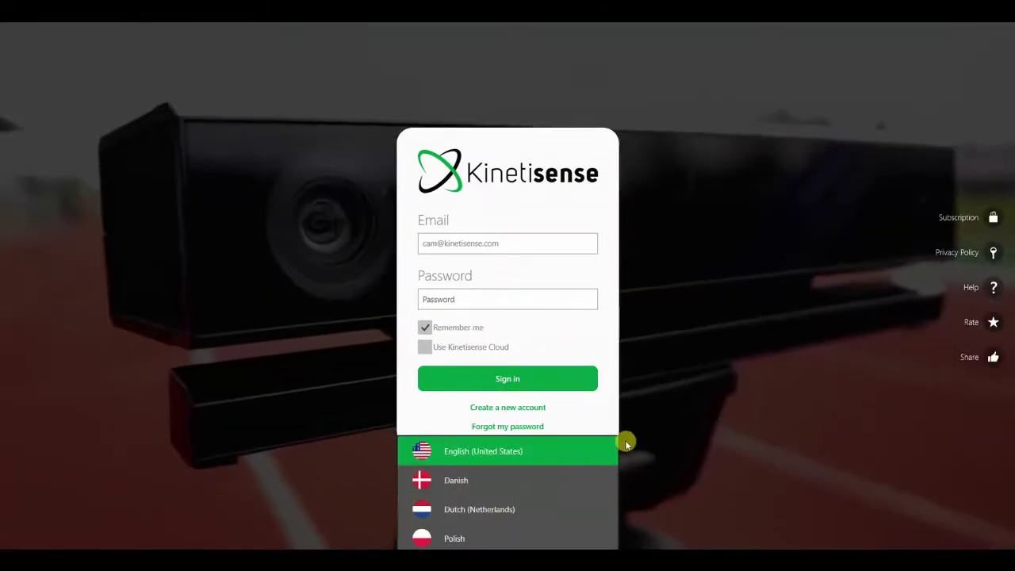
click(661, 414)
click(466, 293)
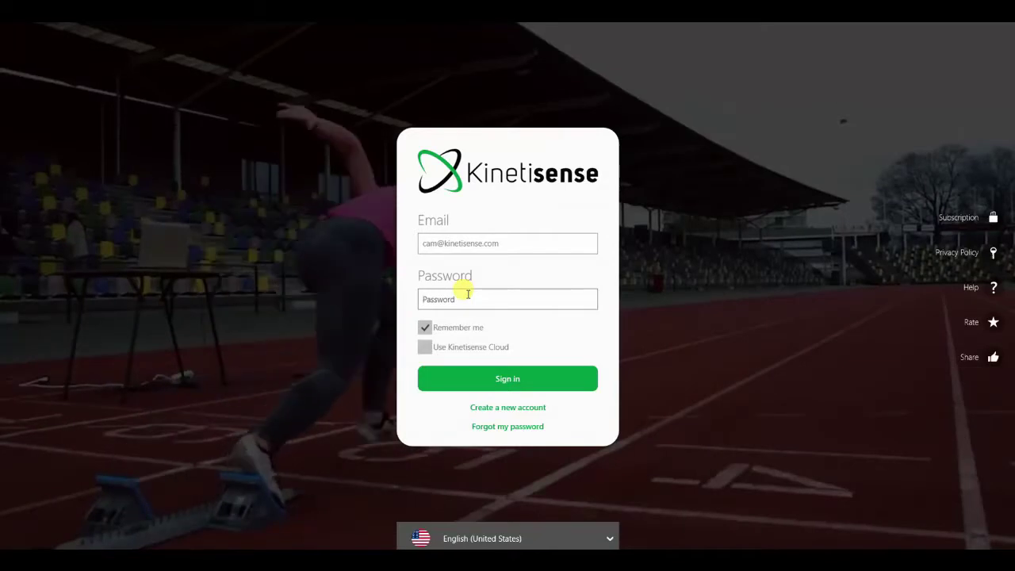
text(*************)
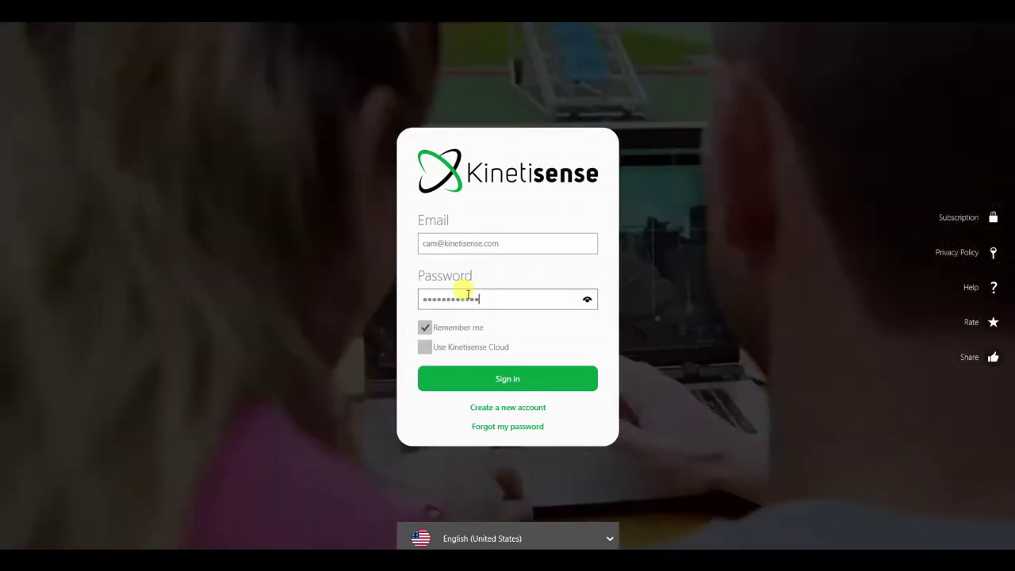
key(Return)
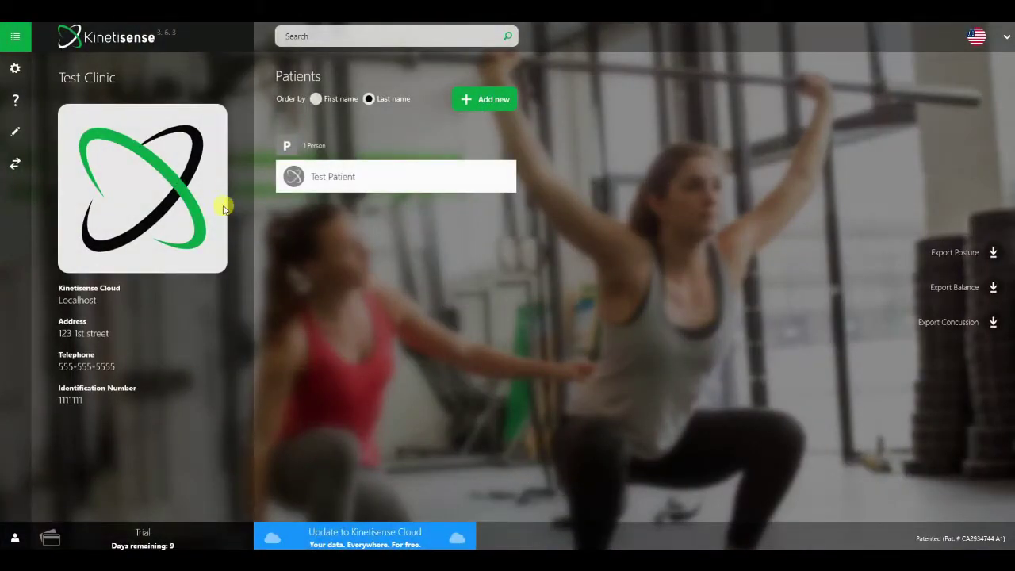
click(17, 69)
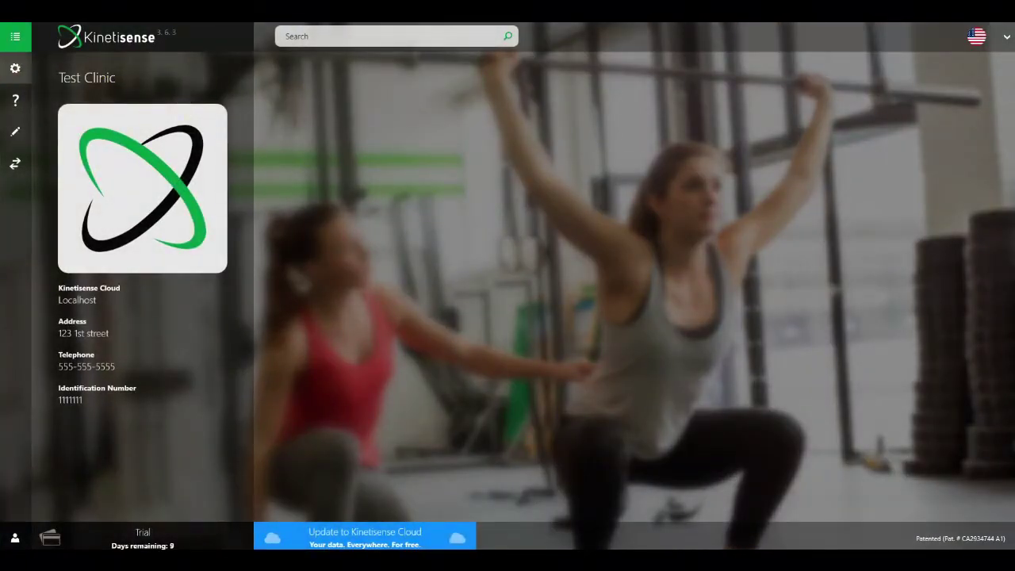
click(14, 105)
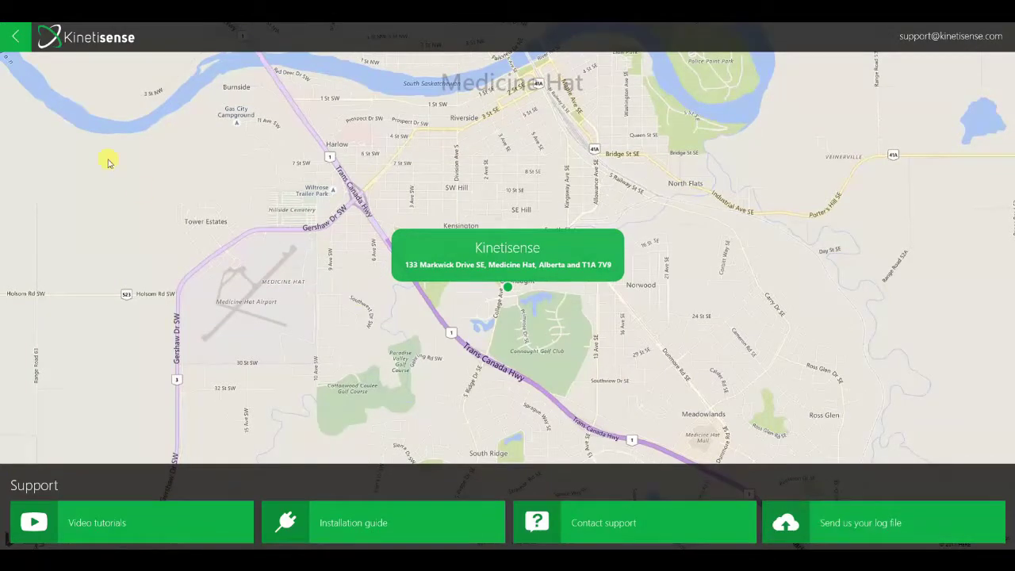
click(8, 32)
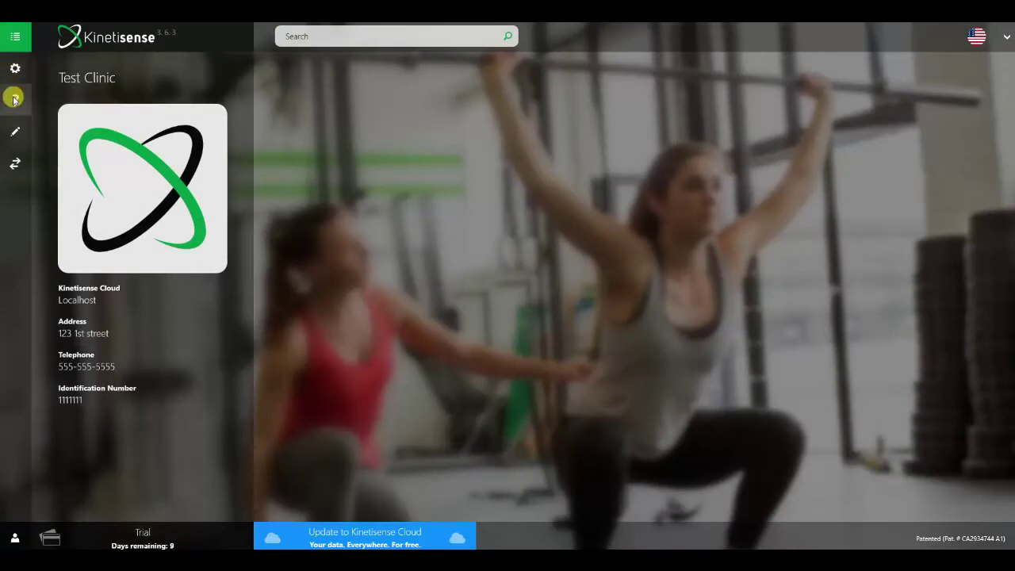
Append '#1' to the clinic title and '2' to the identification number, then return home.
click(13, 125)
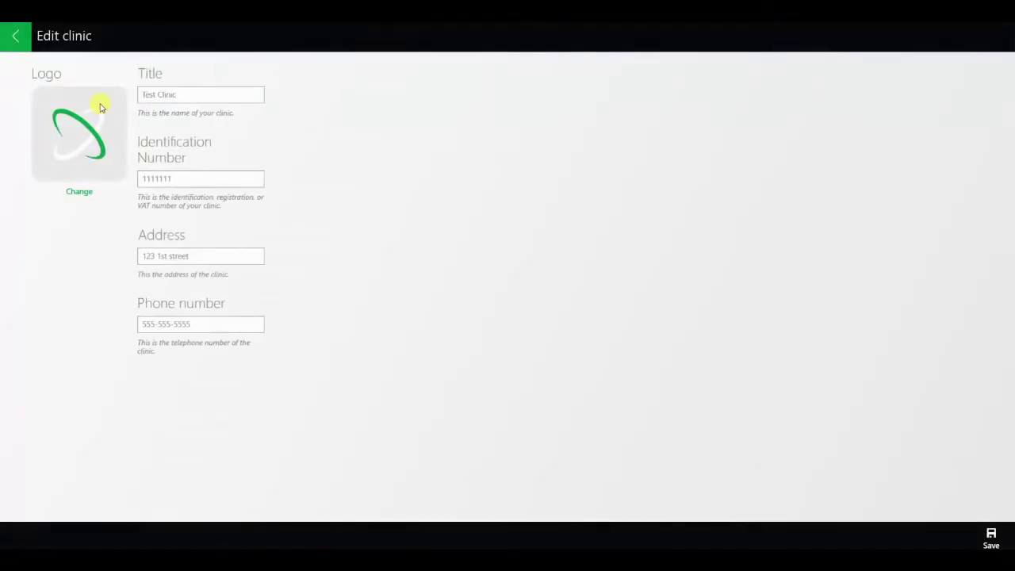
click(193, 94)
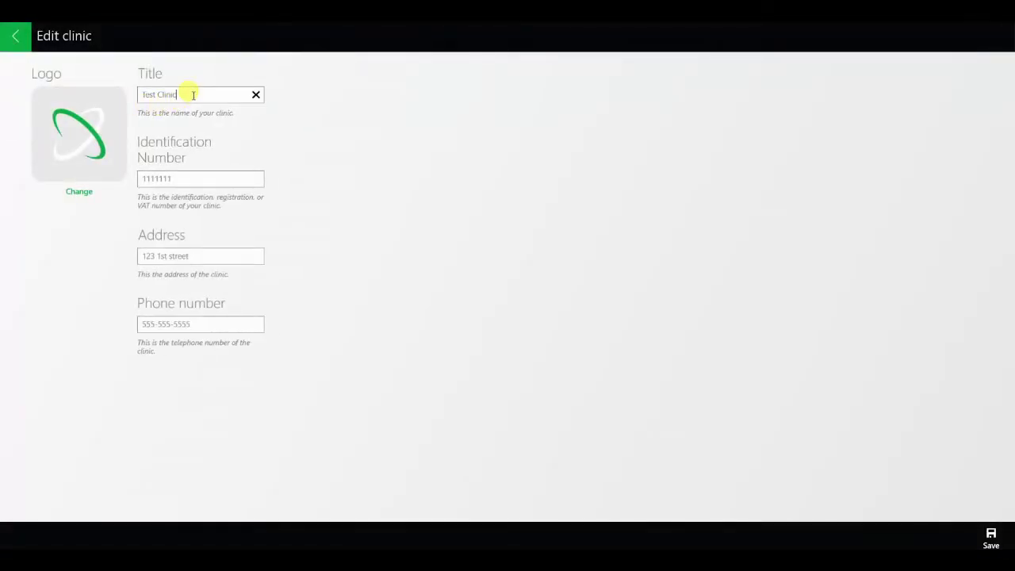
text(#1)
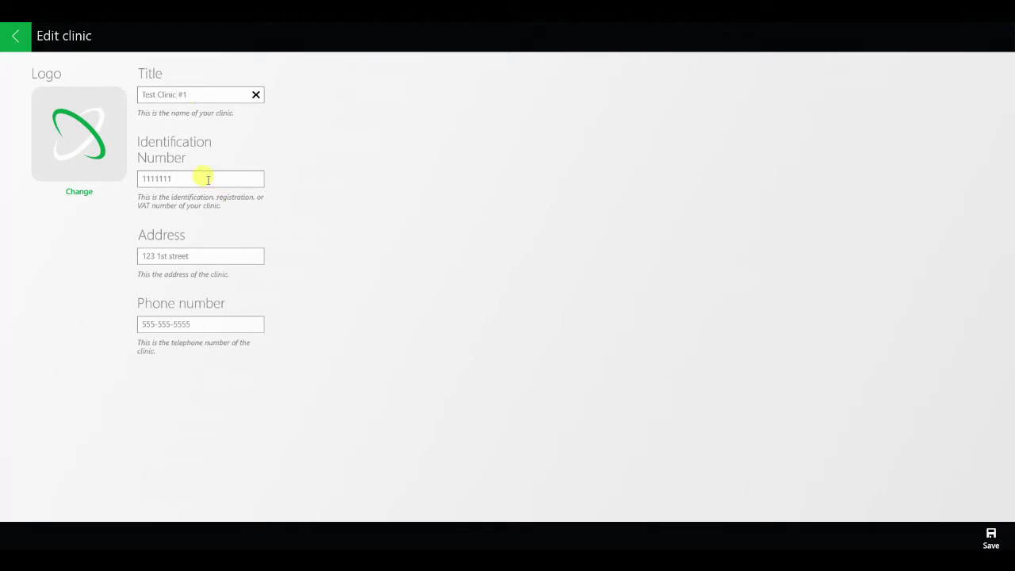
click(208, 180)
text(2)
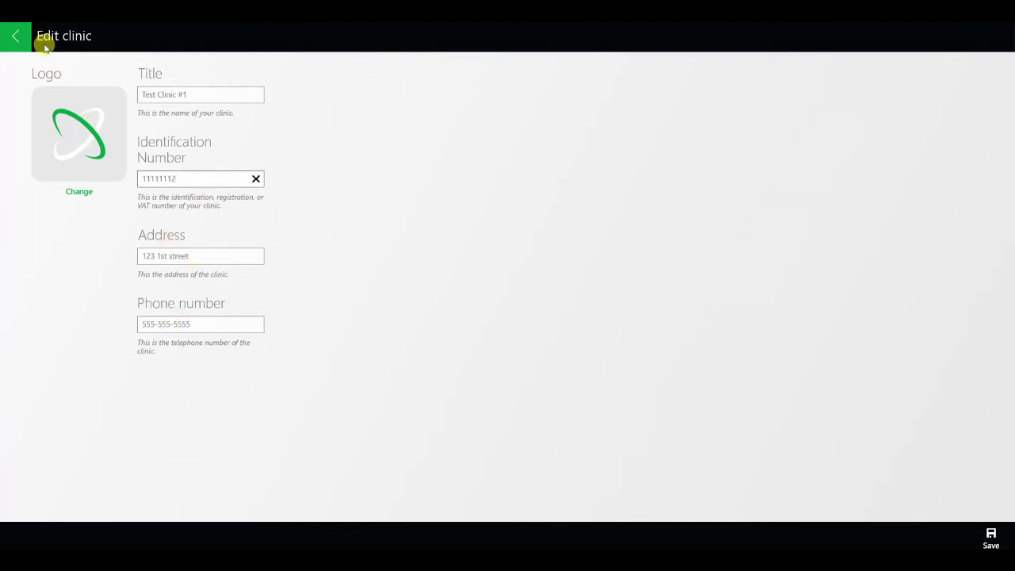
click(17, 38)
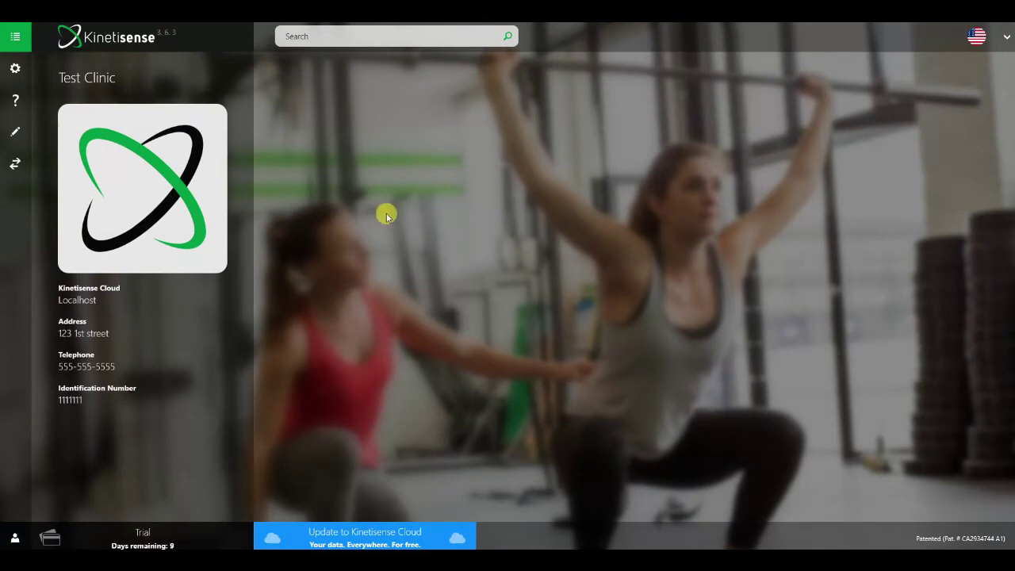
Start a new patient profile with first name 'Test' and last name 'Patien'.
text(1)
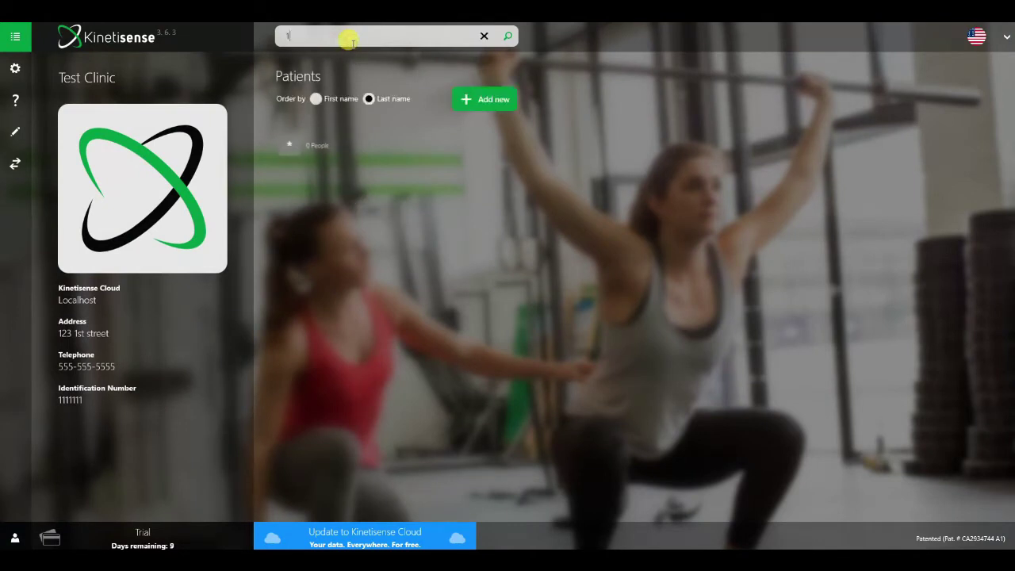
click(482, 100)
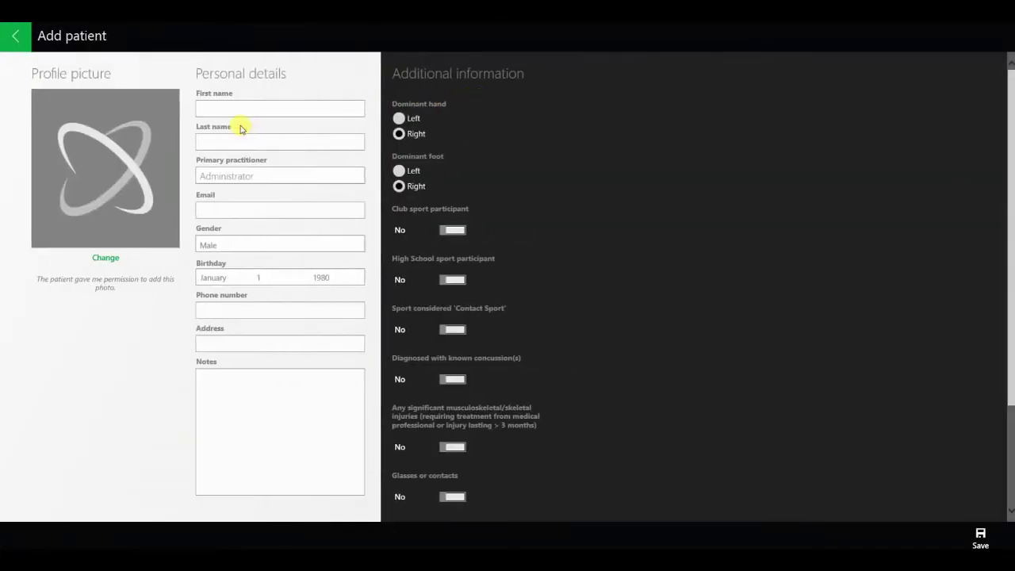
click(237, 108)
text(Test)
key(Tab)
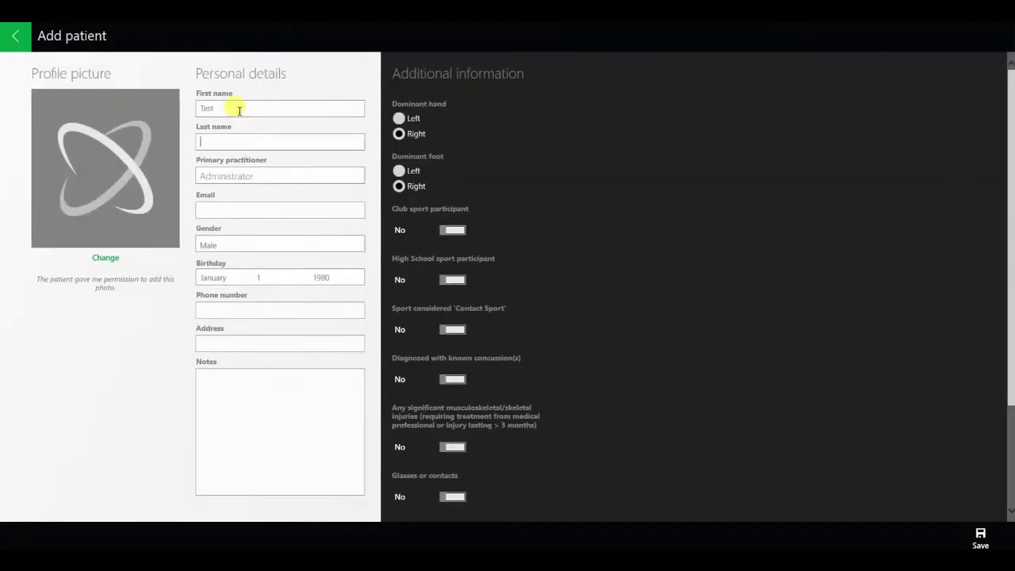
text(Patien)
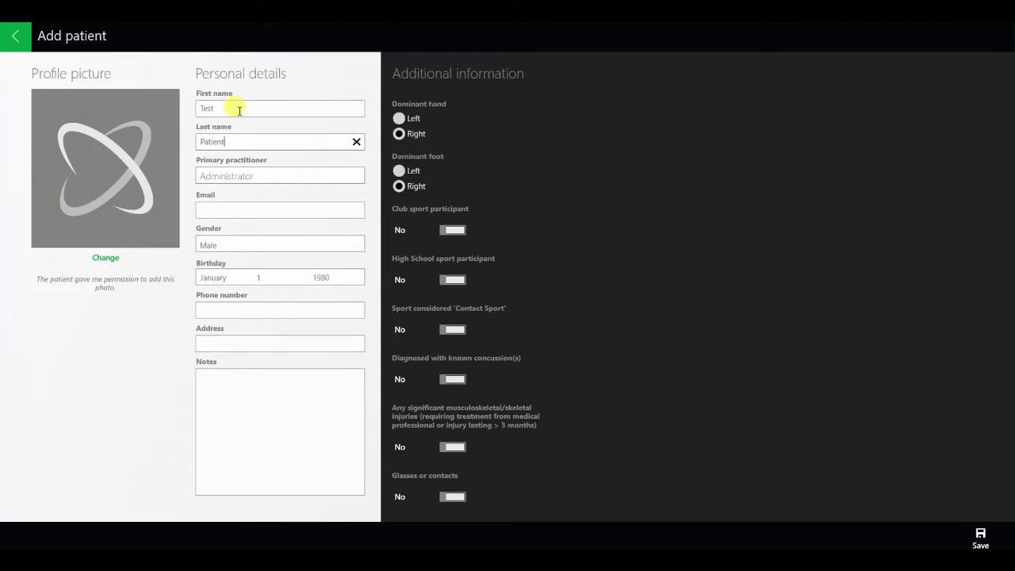
key(Tab)
key(Tab)
text(test@patien)
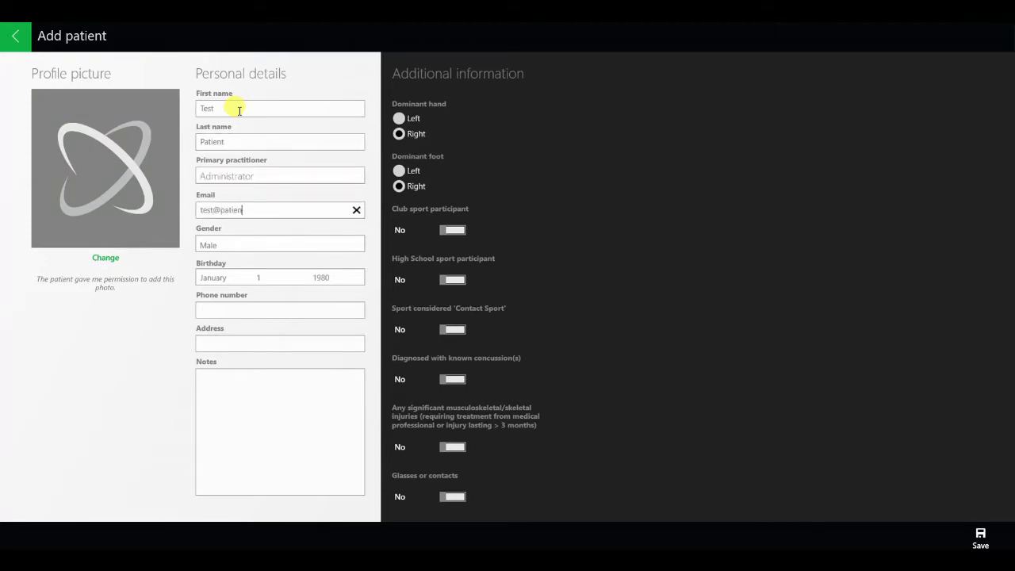
text(t.com)
key(Tab)
key(Tab)
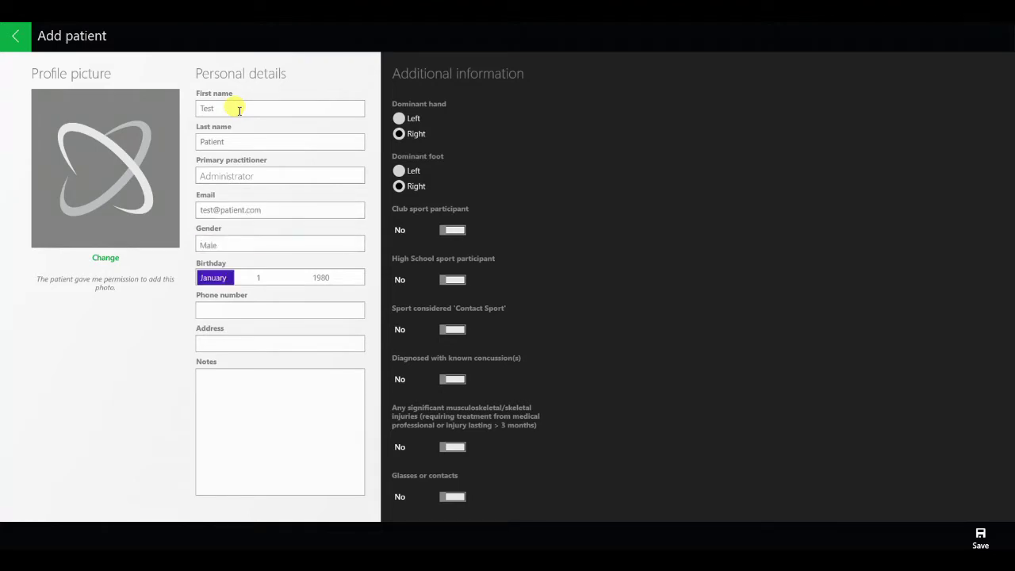
key(Tab)
key(Tab)
key(Tab)
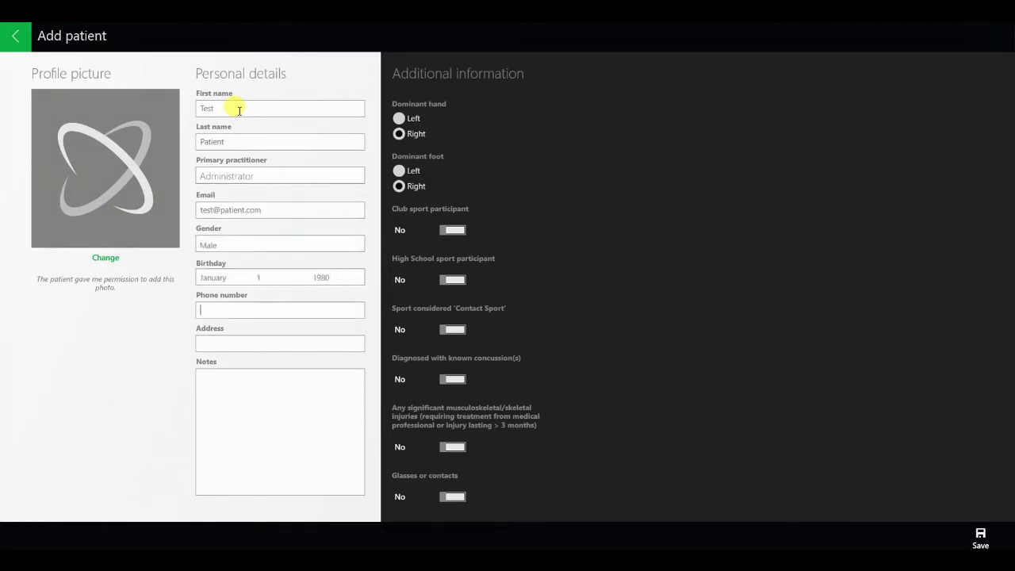
text(555-555-5555)
click(224, 343)
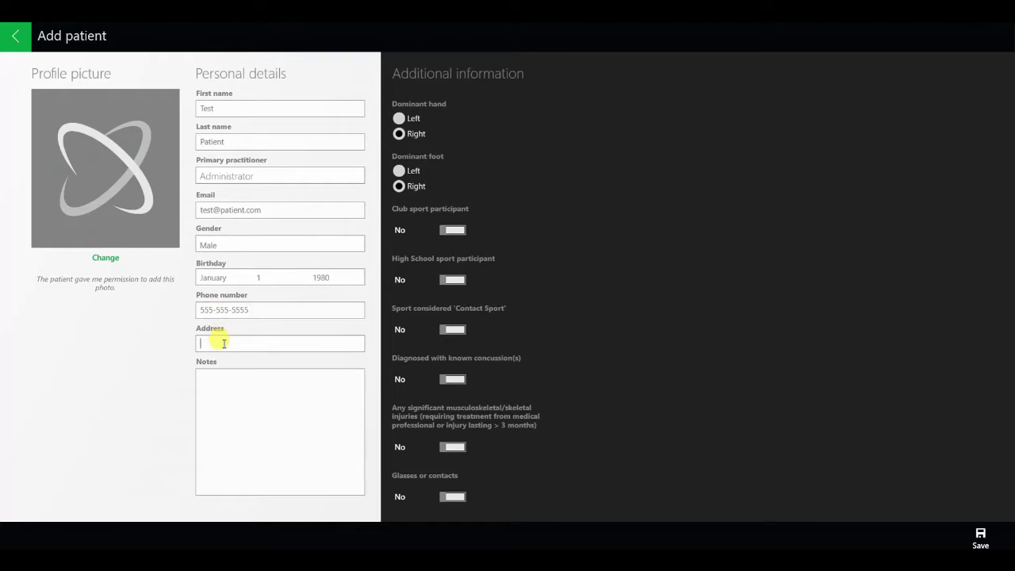
text(1st street)
click(234, 386)
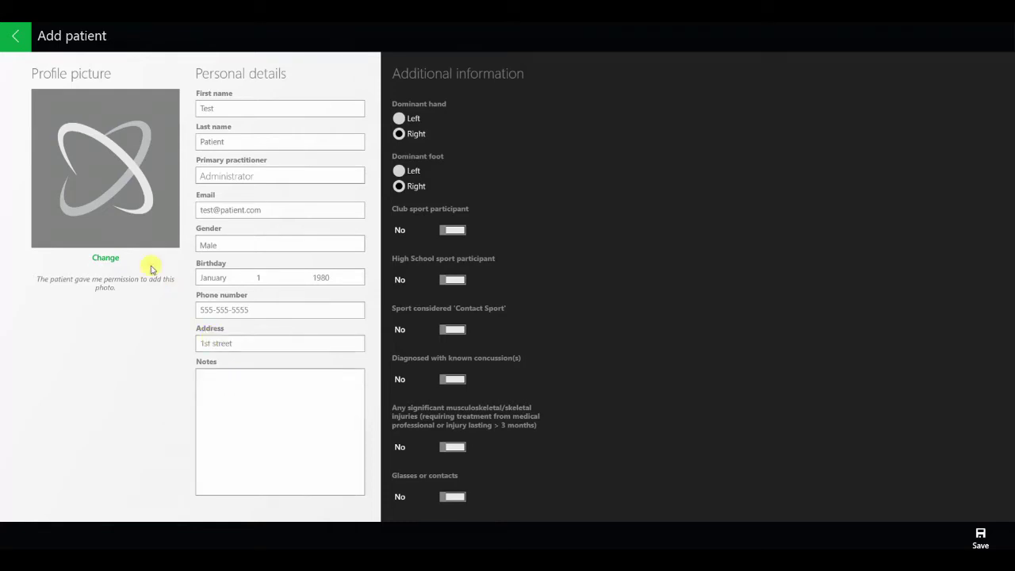
Set left hand and foot, high school contact sports Football, Soccer and Wrestling.
click(400, 119)
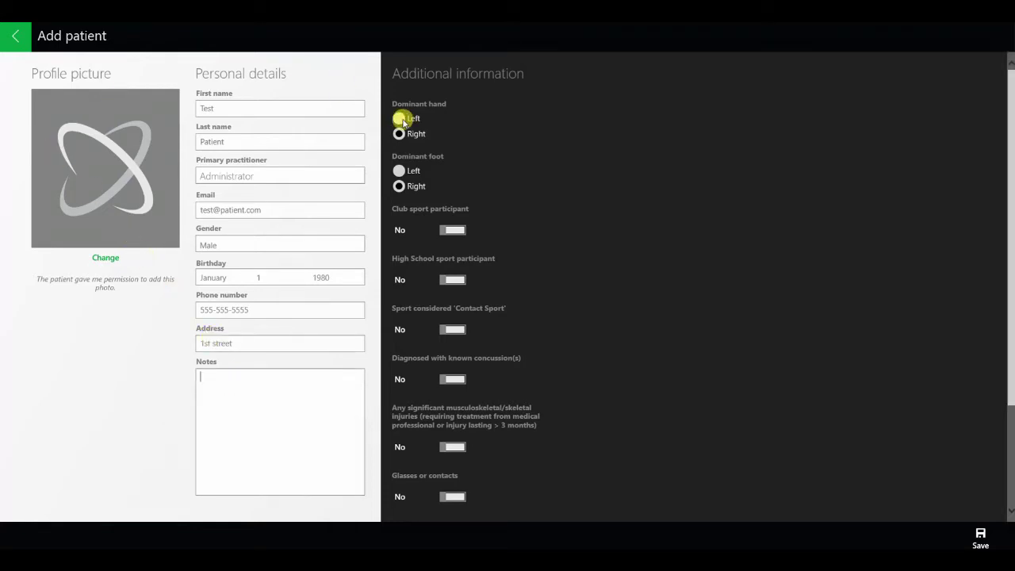
click(399, 169)
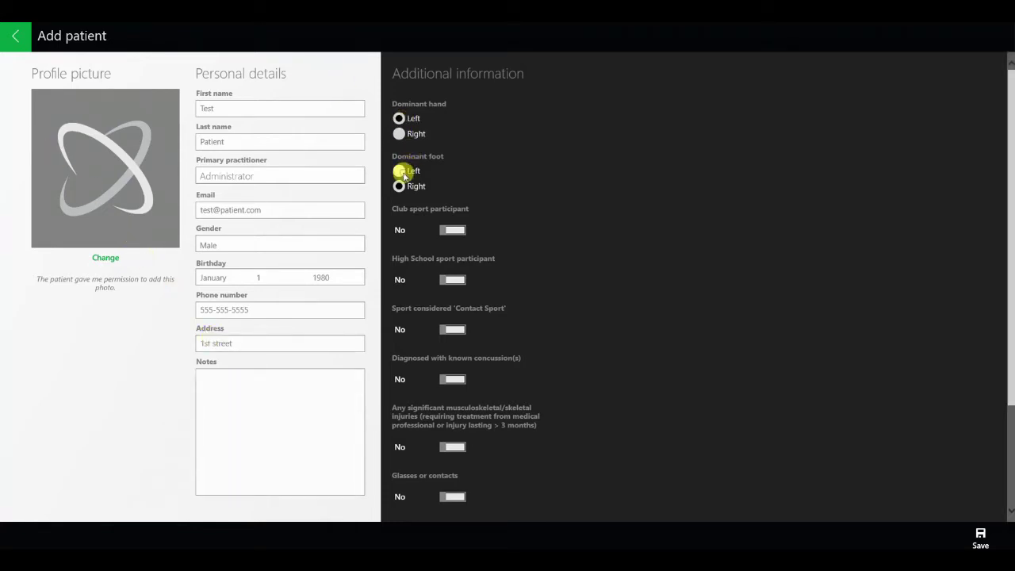
click(452, 279)
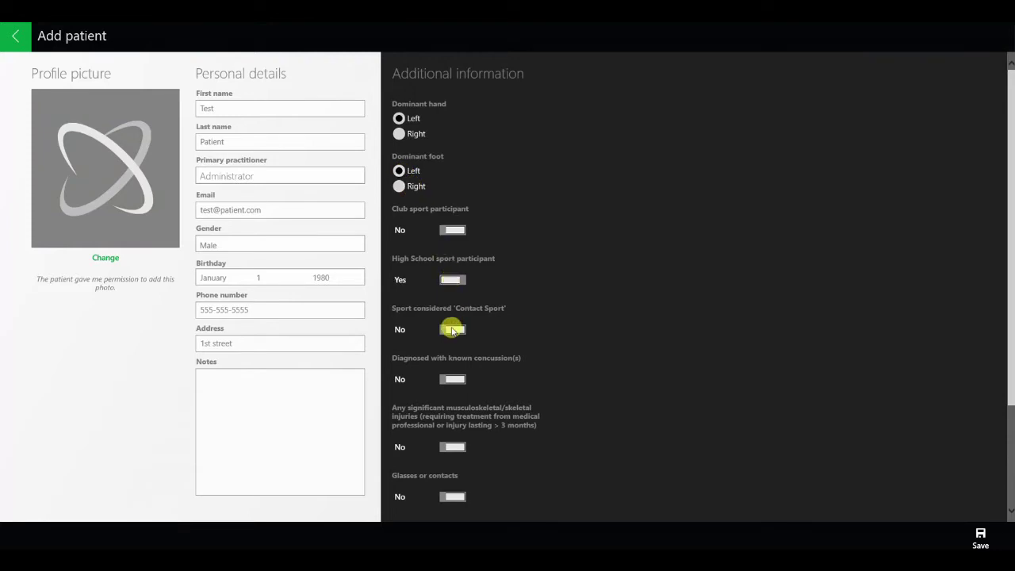
click(451, 330)
click(397, 351)
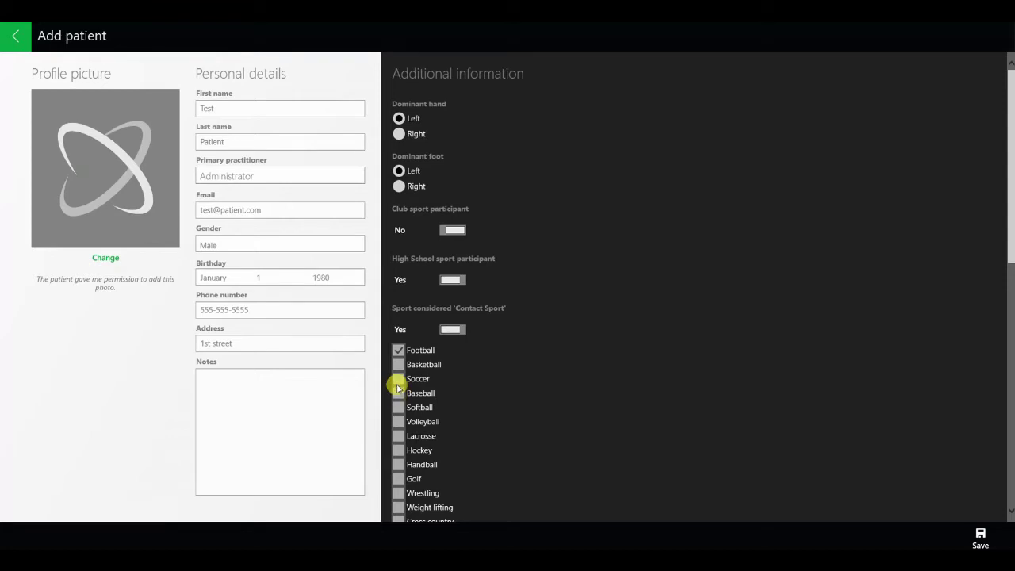
click(398, 380)
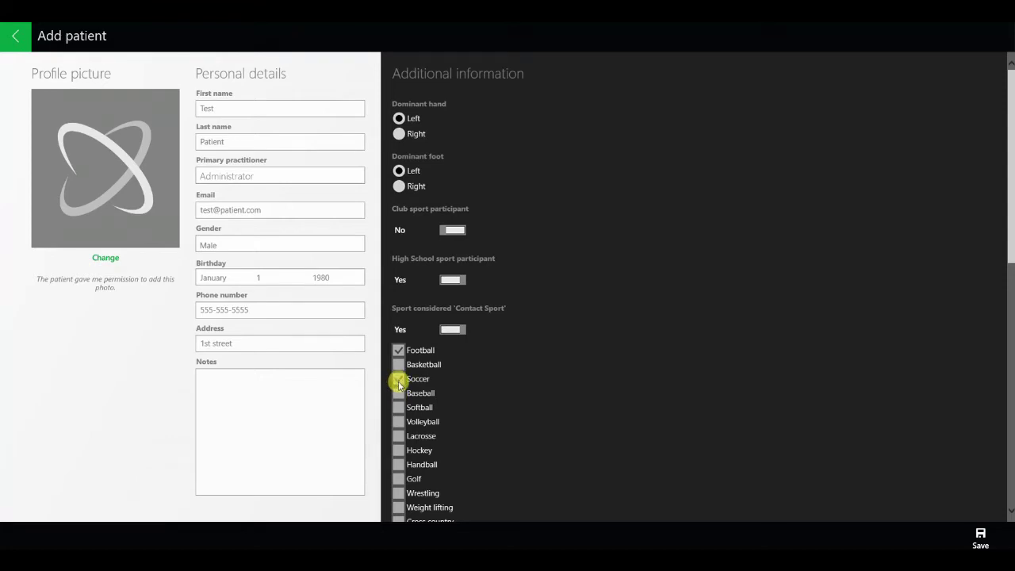
click(398, 494)
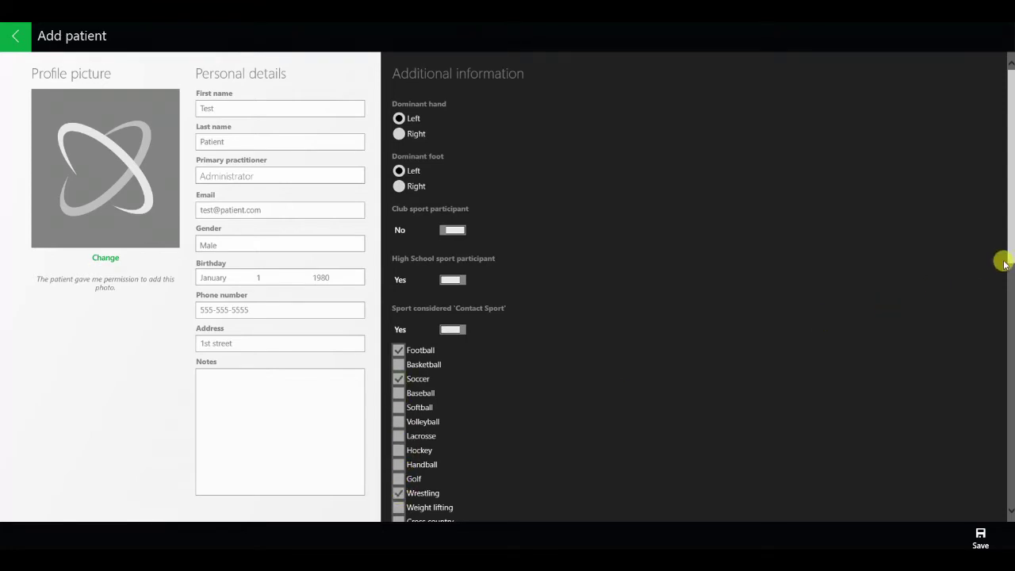
Record one diagnosed concussion and that the patient wears glasses or contacts.
drag(1006, 254, 1000, 505)
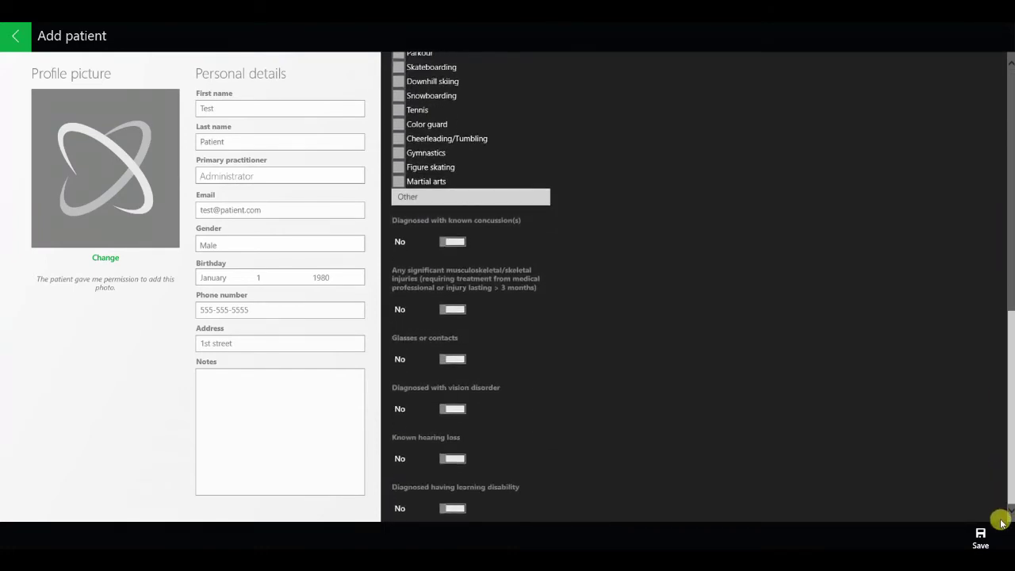
click(452, 241)
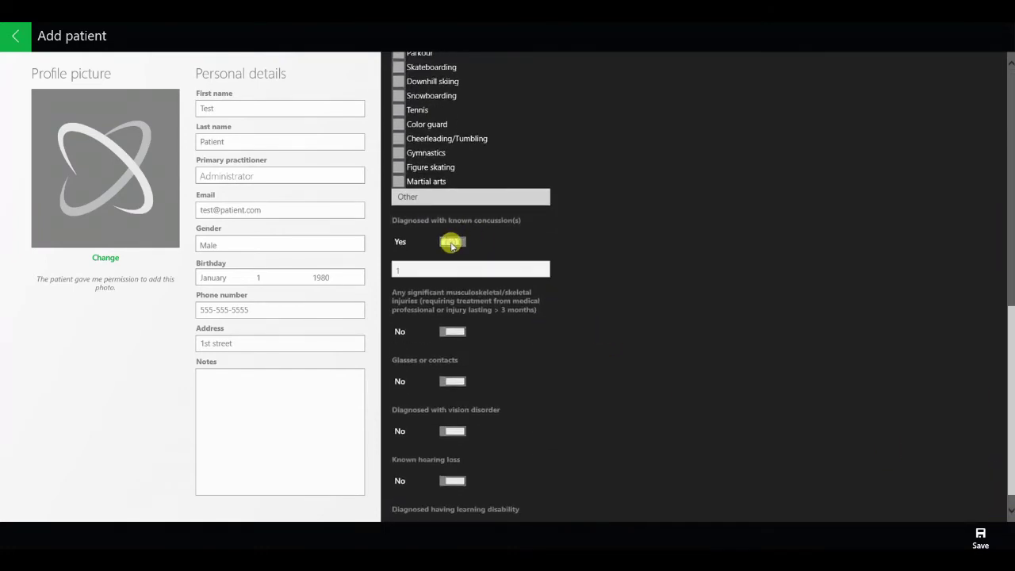
click(441, 272)
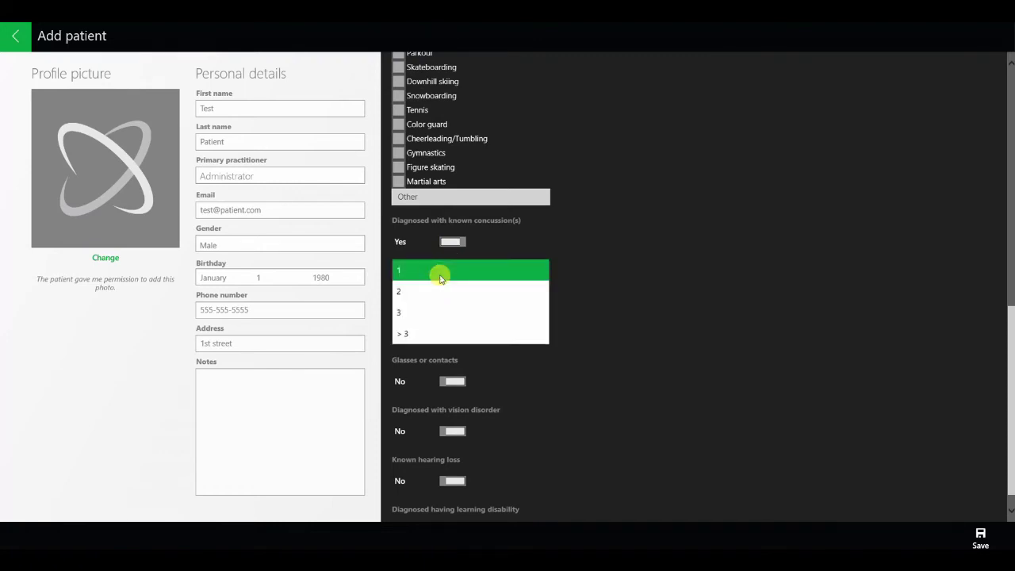
click(441, 273)
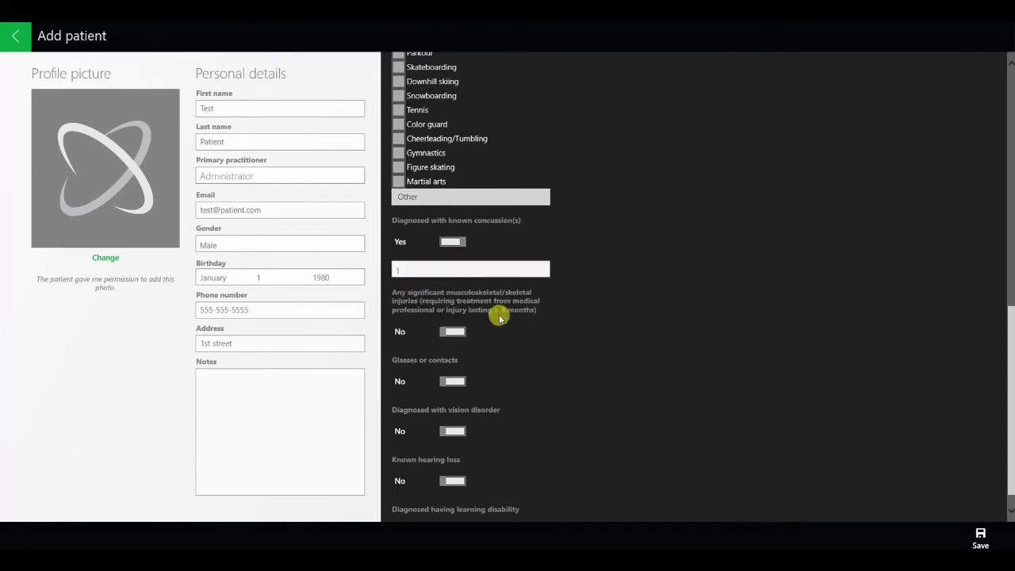
click(453, 382)
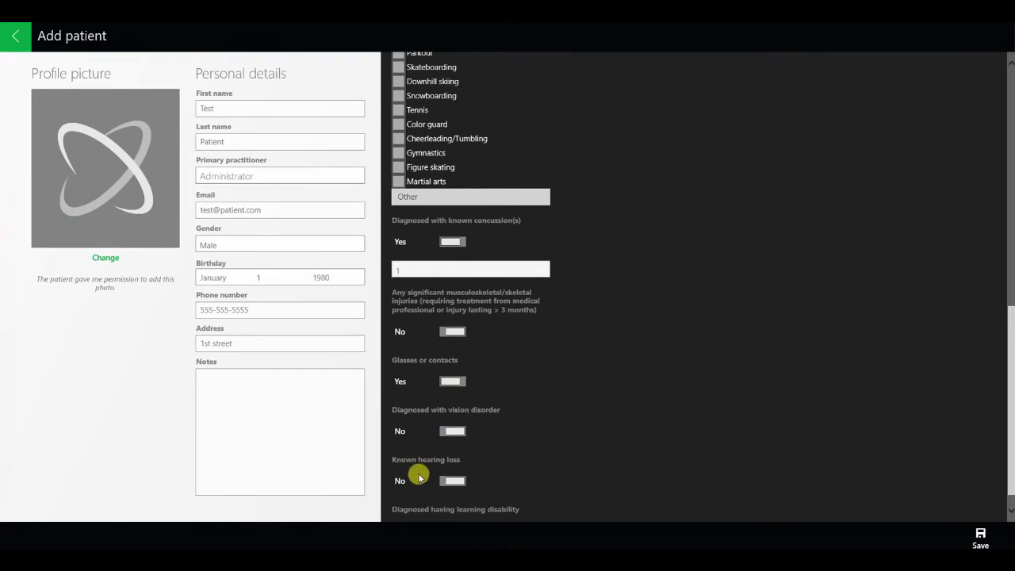